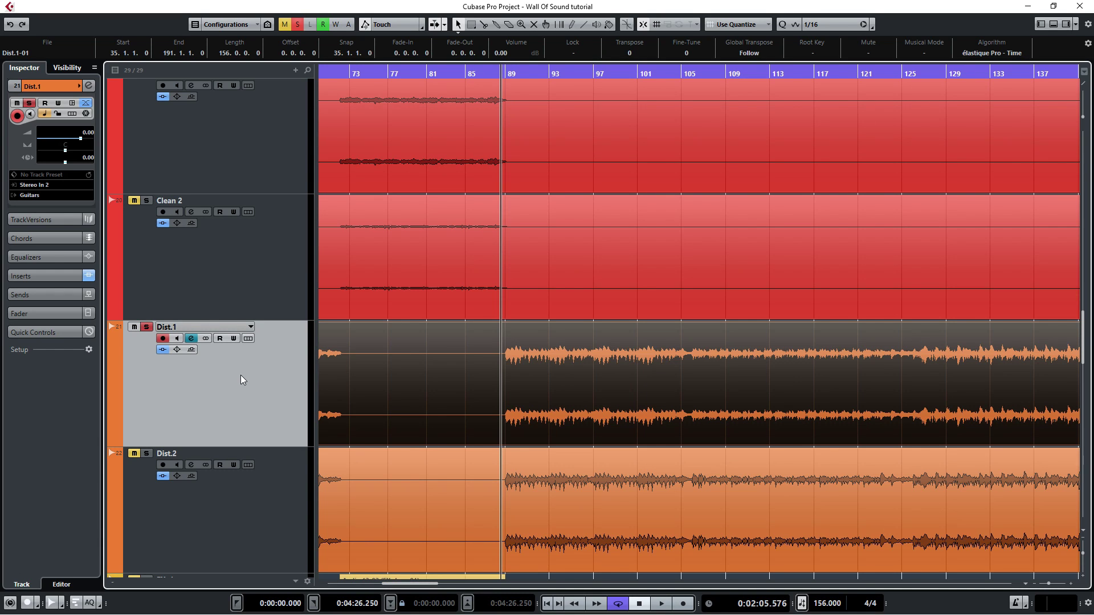
- Open the Channel Settings window for the Dist.1 guitar track with the E shortcut
key(e)
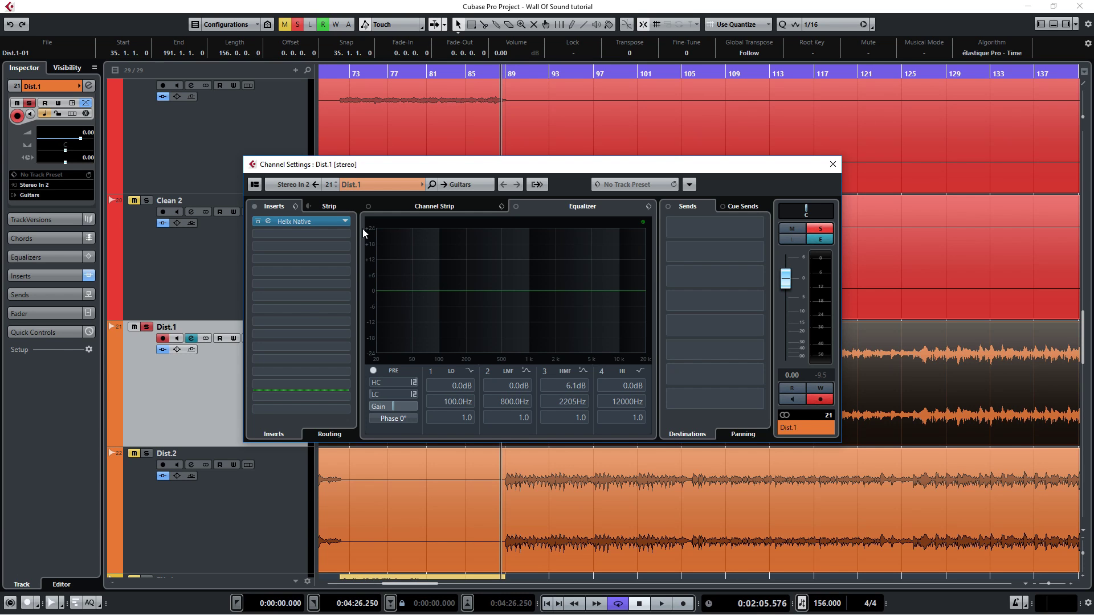
key(space)
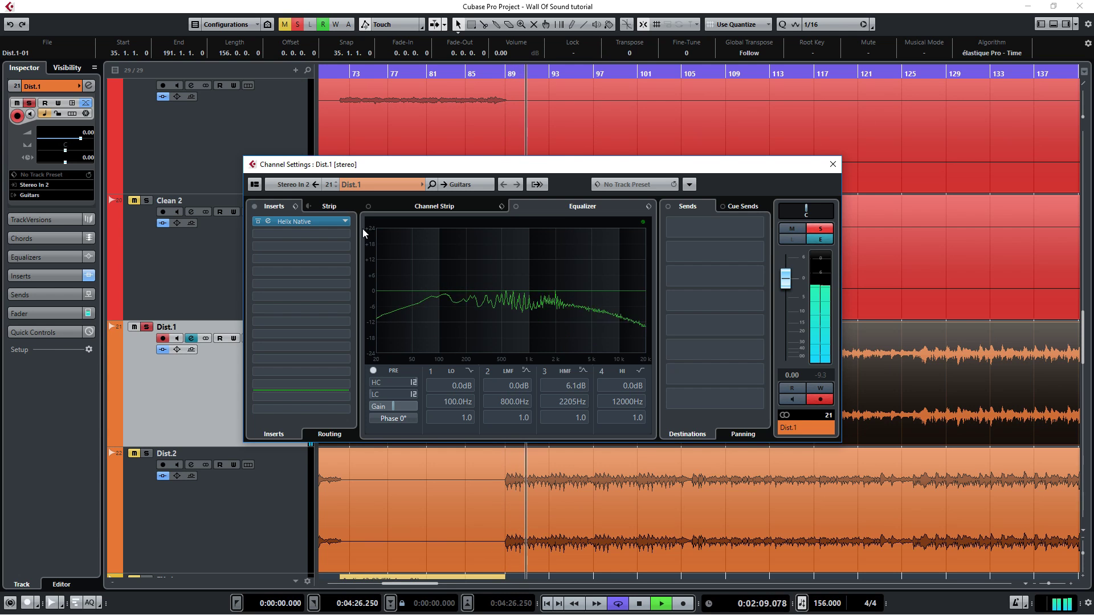
key(space)
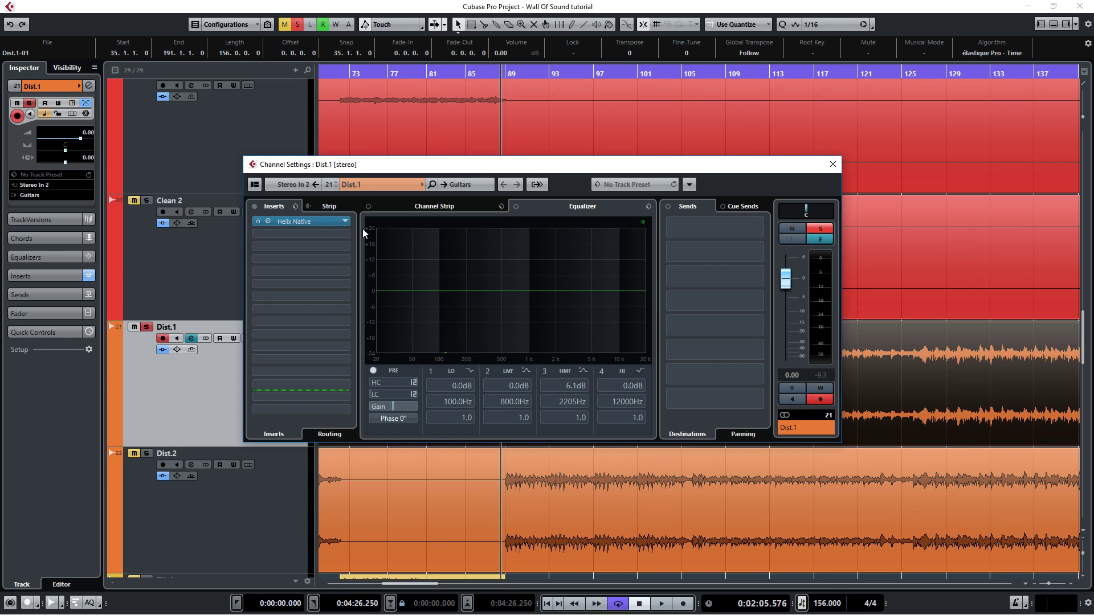
- Load Torpedo Wall of Sound into Dist.1's empty second insert slot
click(350, 234)
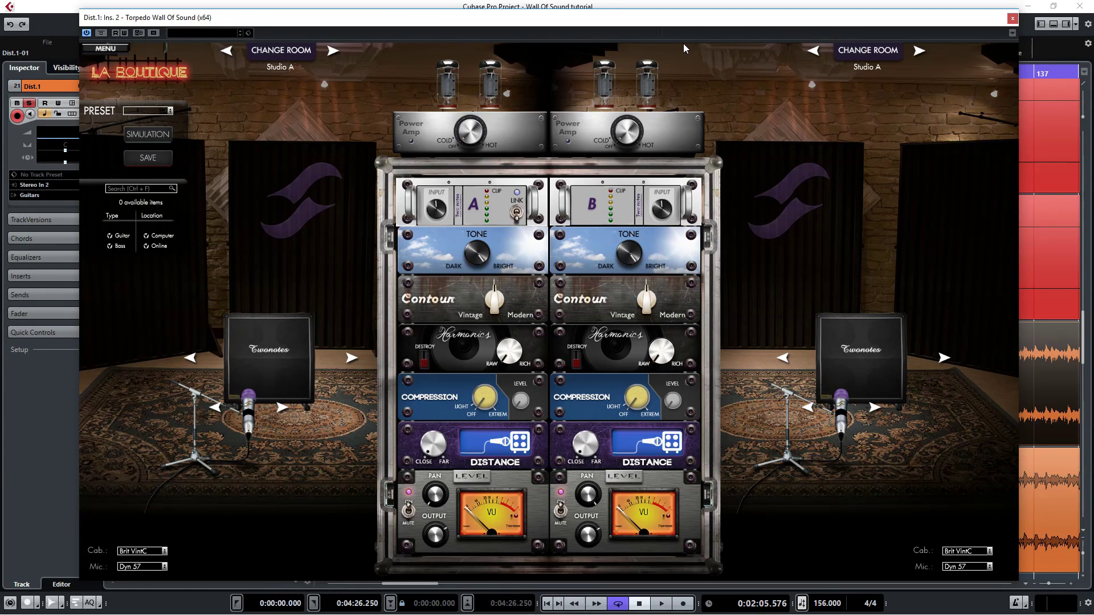
click(141, 68)
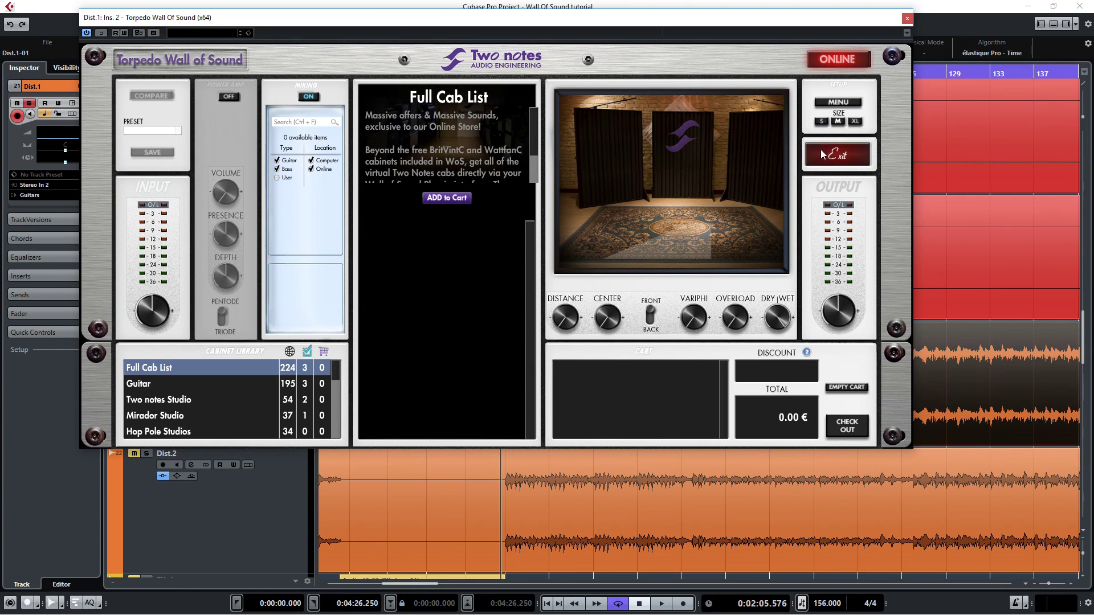
click(838, 154)
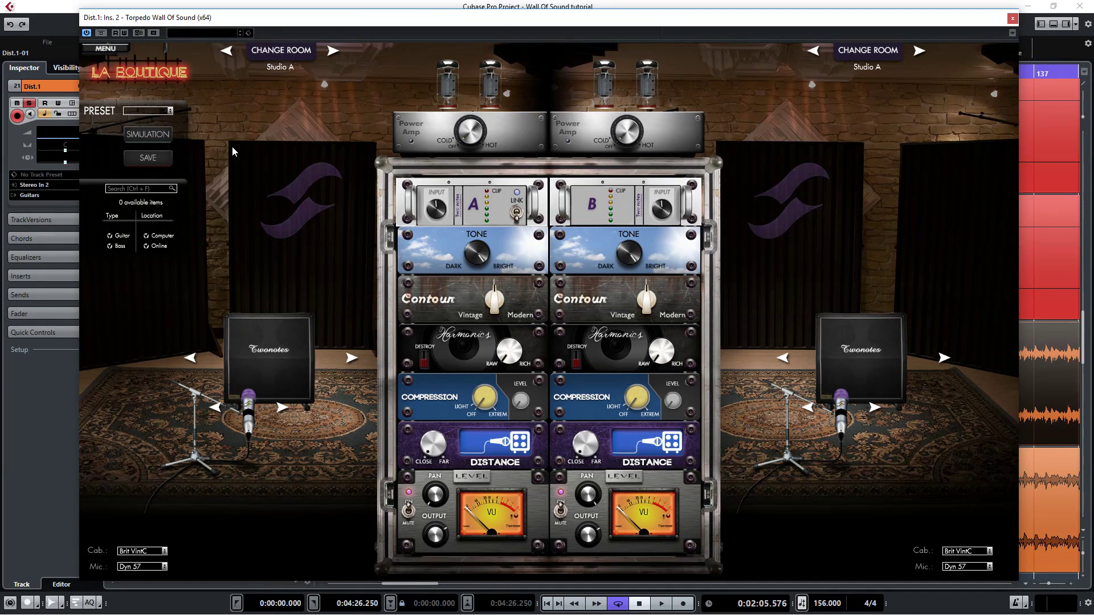
- Show the SIMULATION view and browse for a user impulse directory via the Setup menu
click(152, 141)
drag(445, 17, 489, 71)
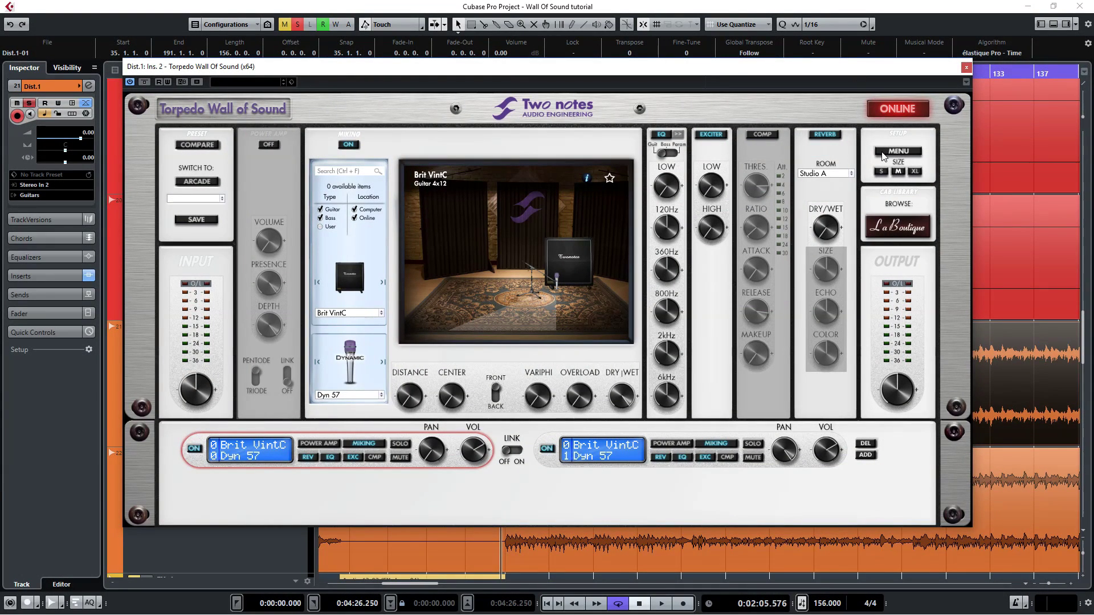
click(884, 153)
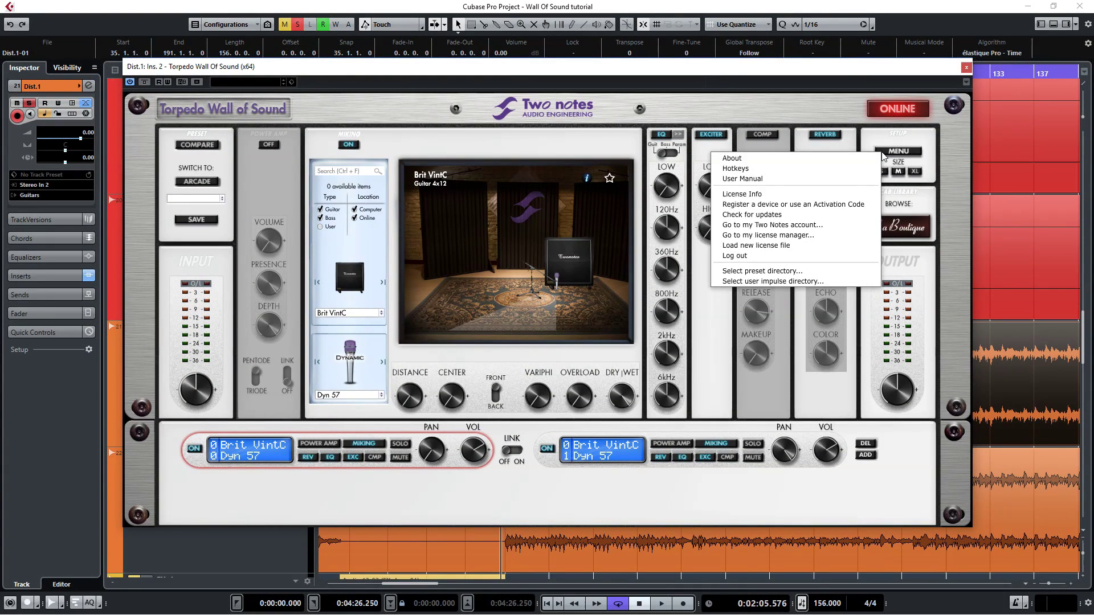
click(772, 282)
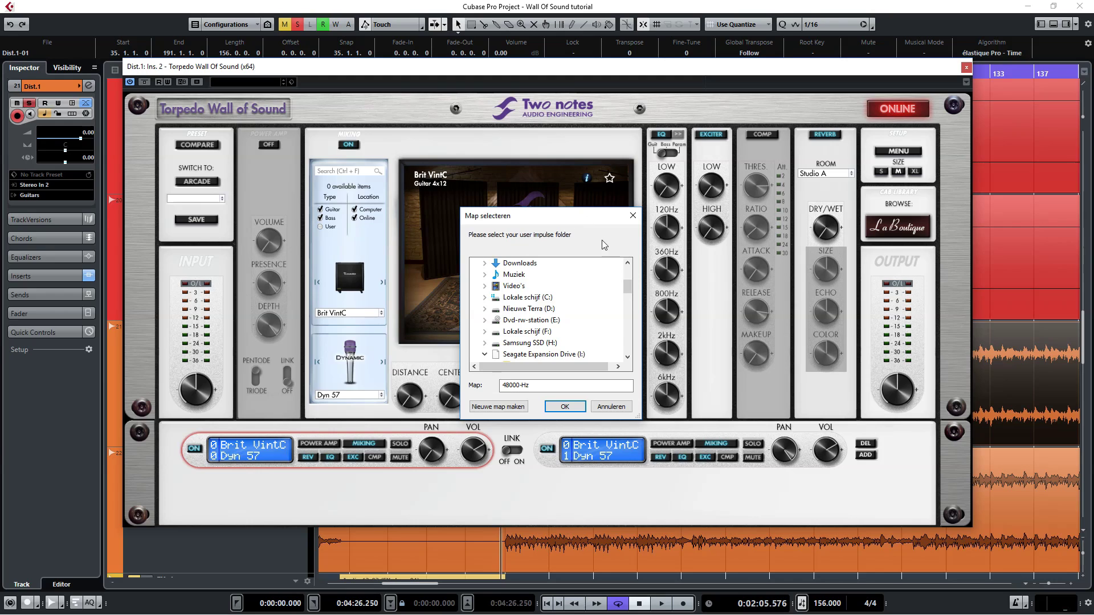
drag(628, 286, 632, 325)
- Confirm the 48000-Hz IR folder and filter the cab list to User only, excluding Guitar and Online
click(575, 408)
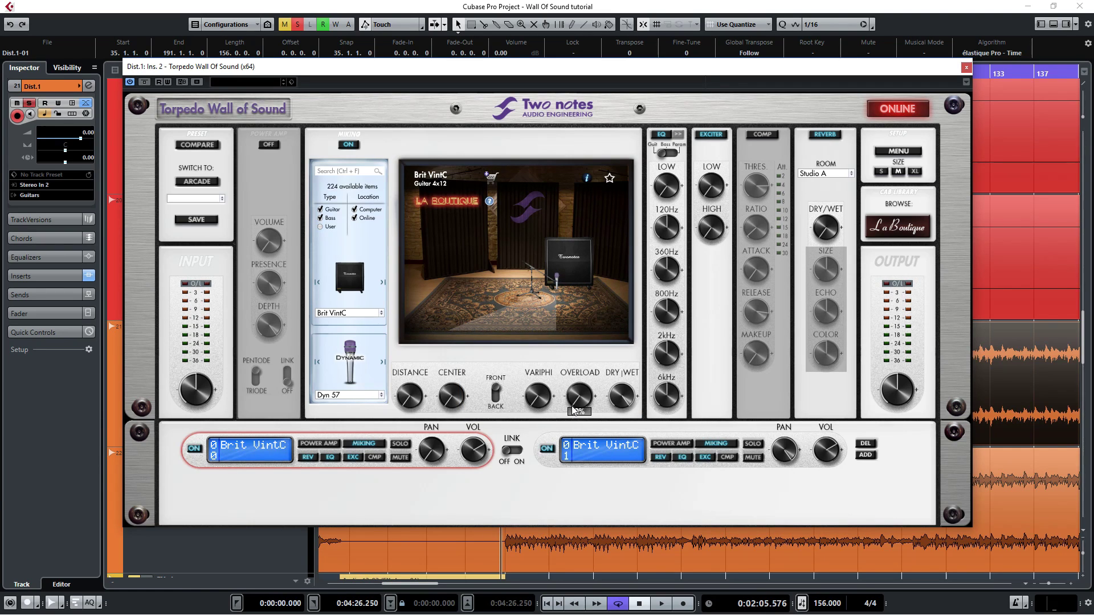
click(320, 211)
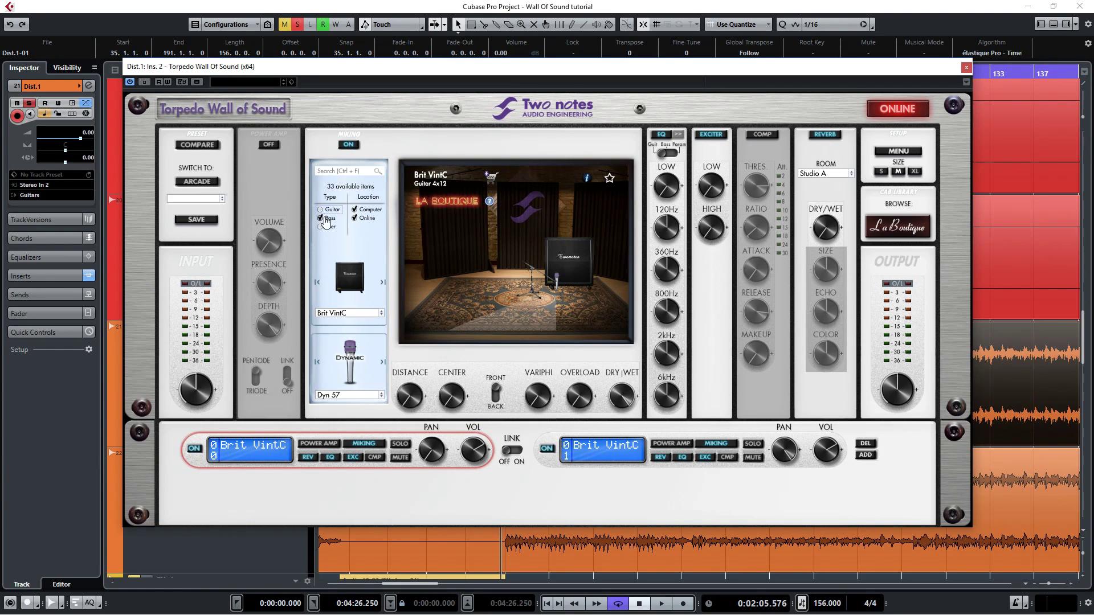
click(356, 219)
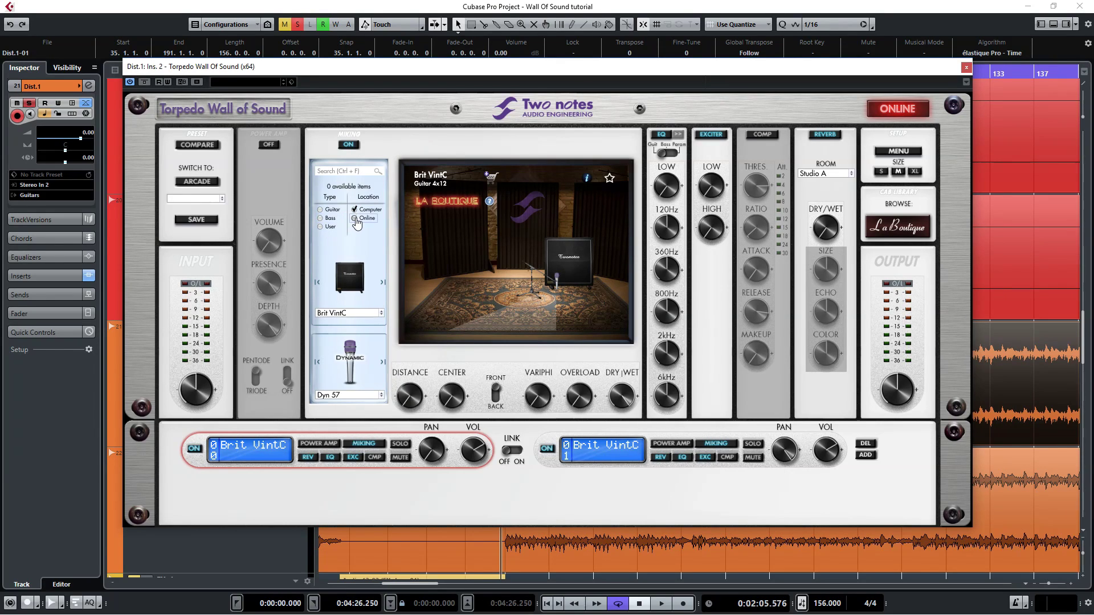
click(326, 229)
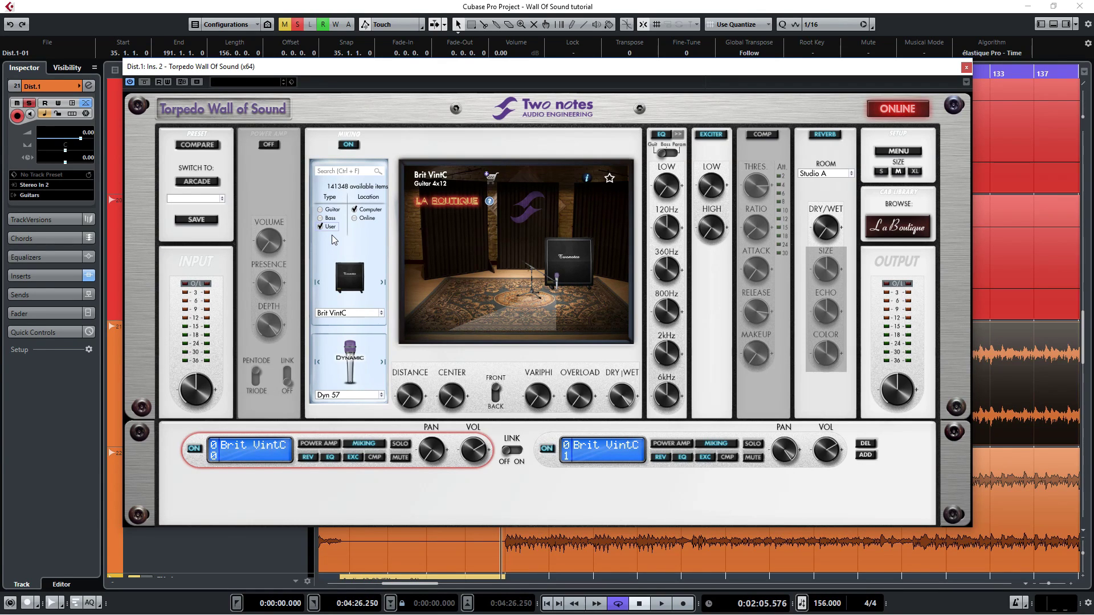
- Navigate the cabinet list to 412 RECTO > V70B > Quick-Start
click(338, 314)
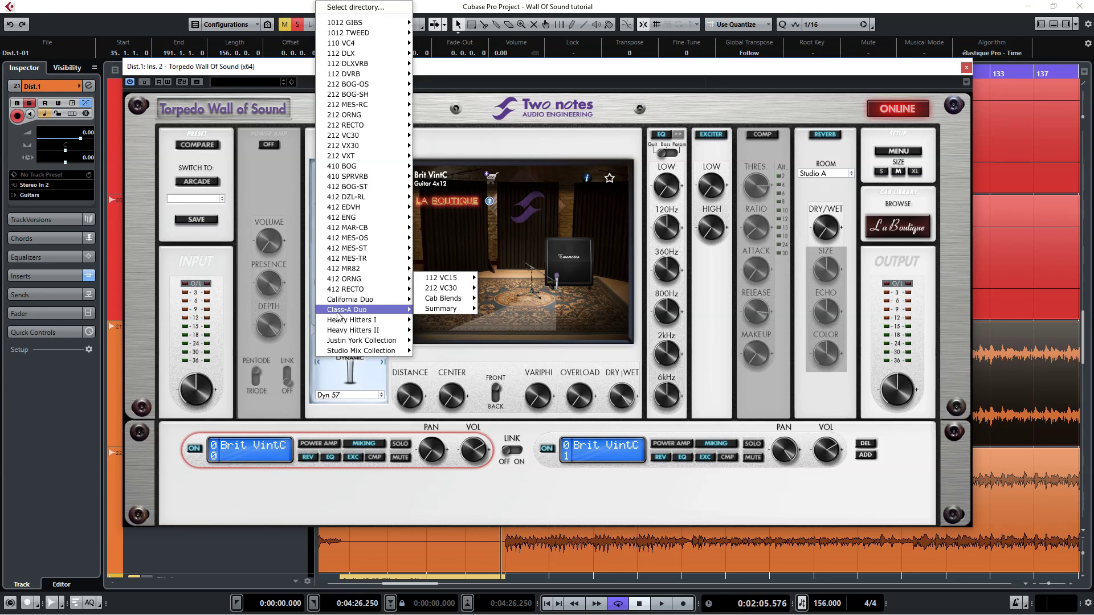
mouse_move(375, 292)
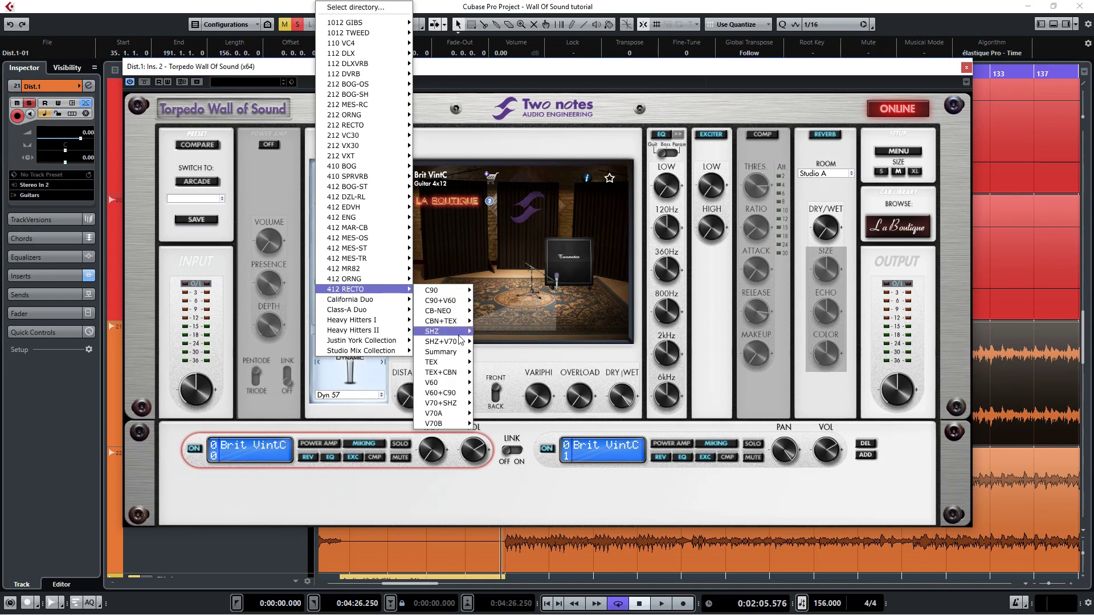
mouse_move(446, 426)
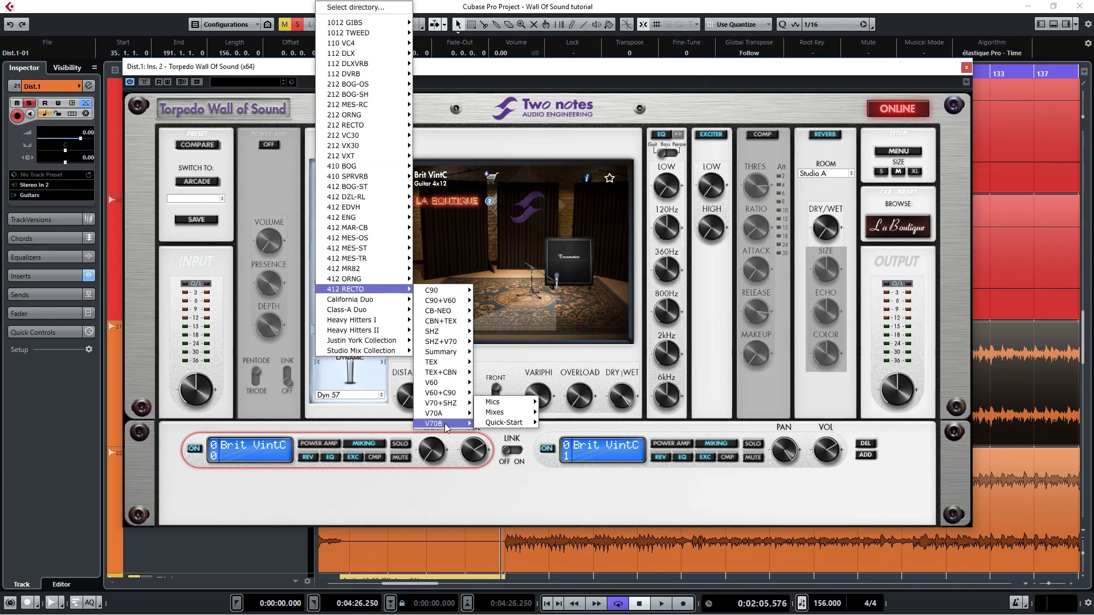
mouse_move(503, 424)
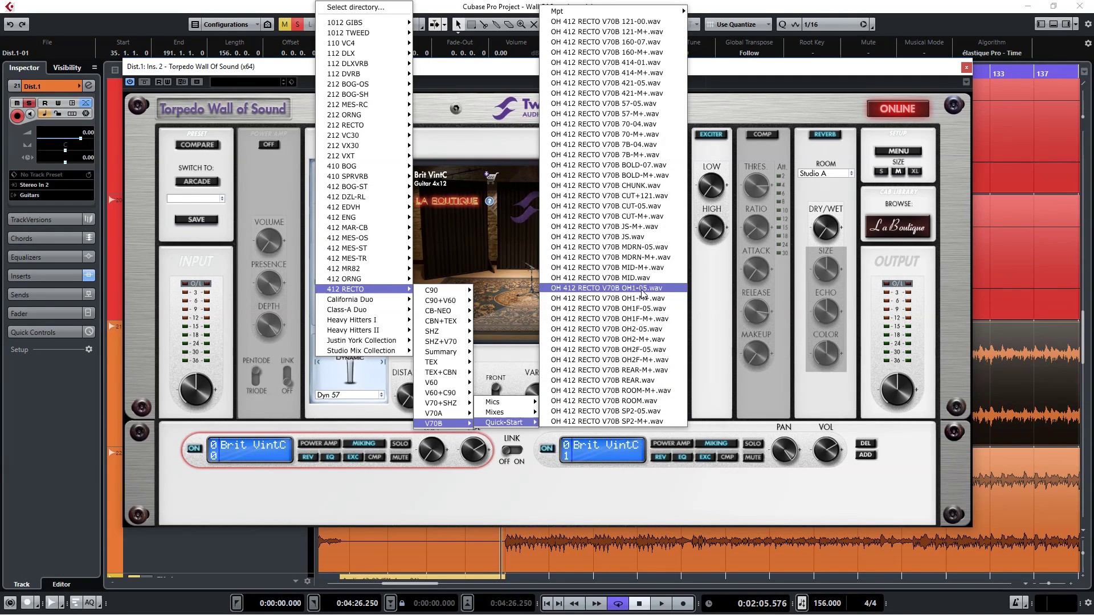
- Load OH 412 RECTO V70B OH1F-M+.wav into the first cabinet slot
click(642, 319)
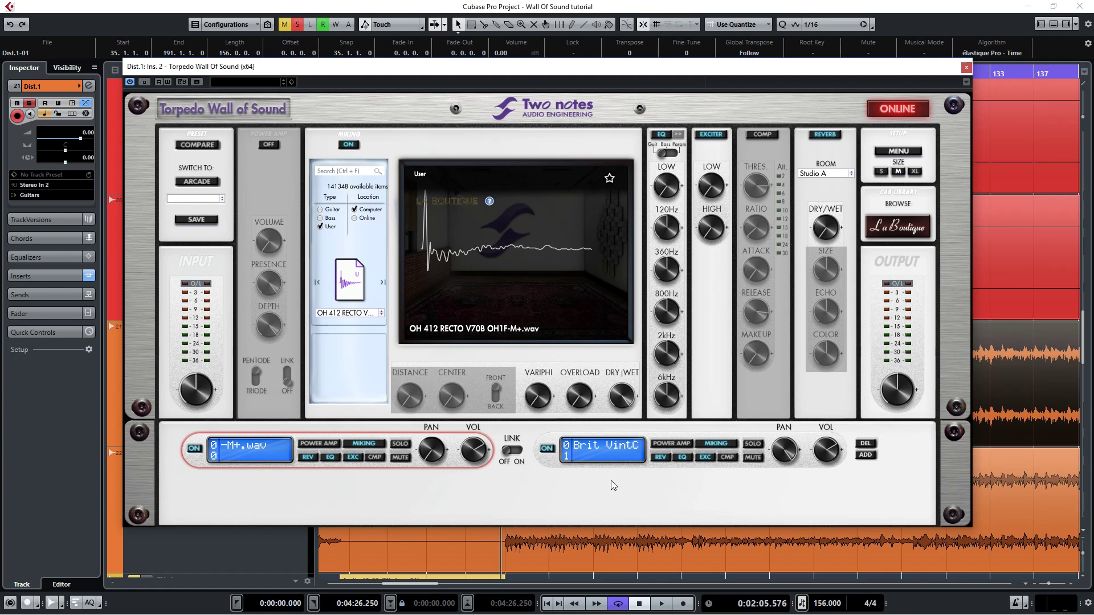
- Add and remove an extra mic-slot pair, then pan the first mic slot left
click(871, 455)
click(867, 495)
mouse_move(823, 471)
click(557, 456)
drag(432, 451, 452, 378)
- Turn off reverb, EQ and exciter on the first mic slot
click(309, 458)
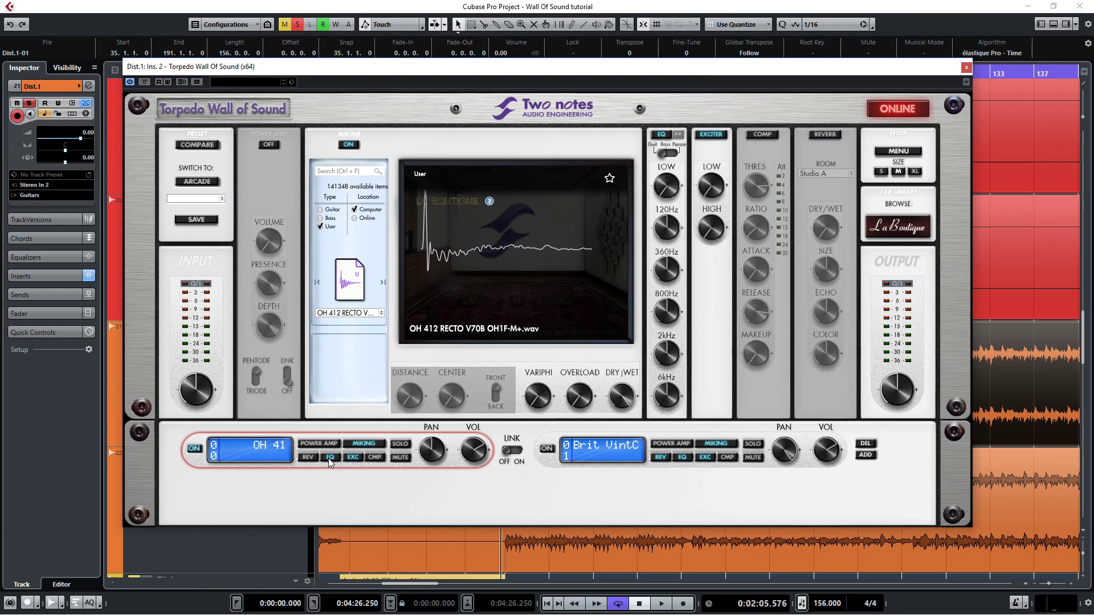
click(329, 457)
click(354, 458)
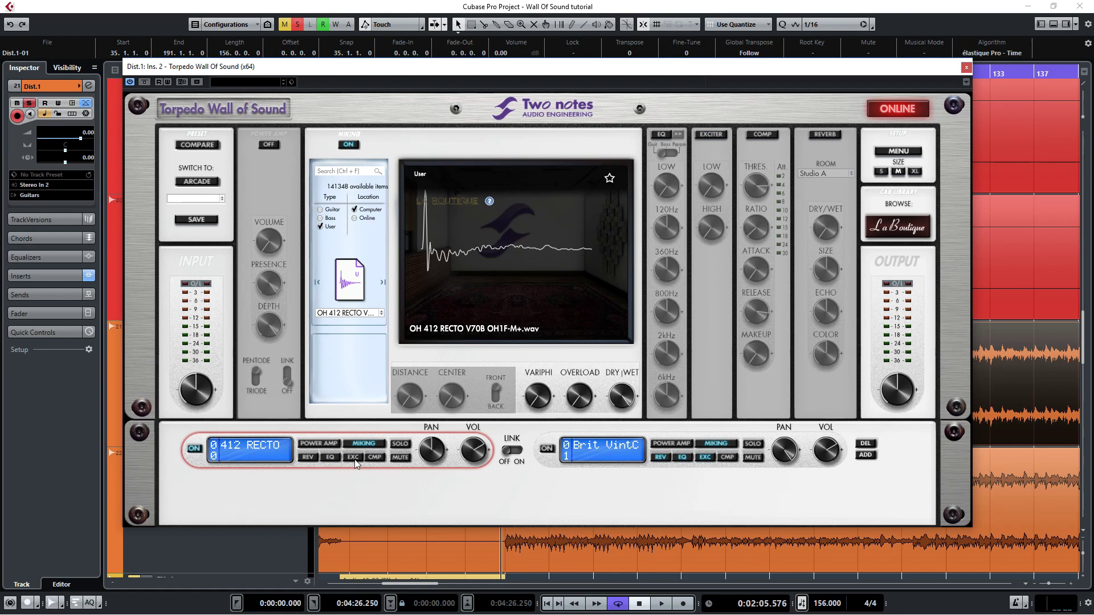
key(space)
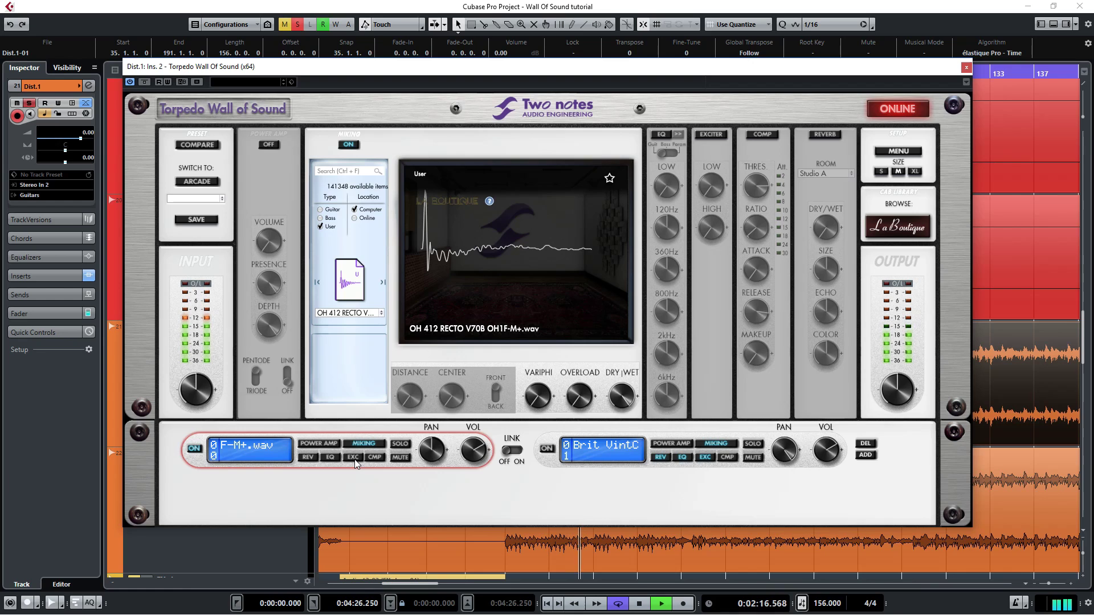
key(space)
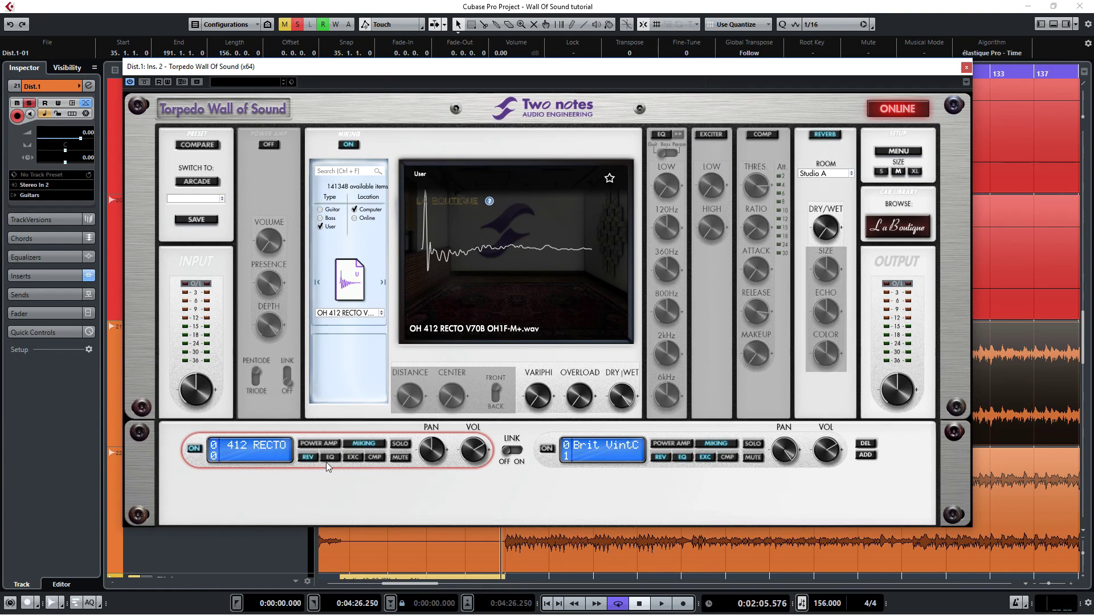
- Turn EQ, exciter, compression and reverb back on for the first mic slot
click(329, 457)
click(352, 457)
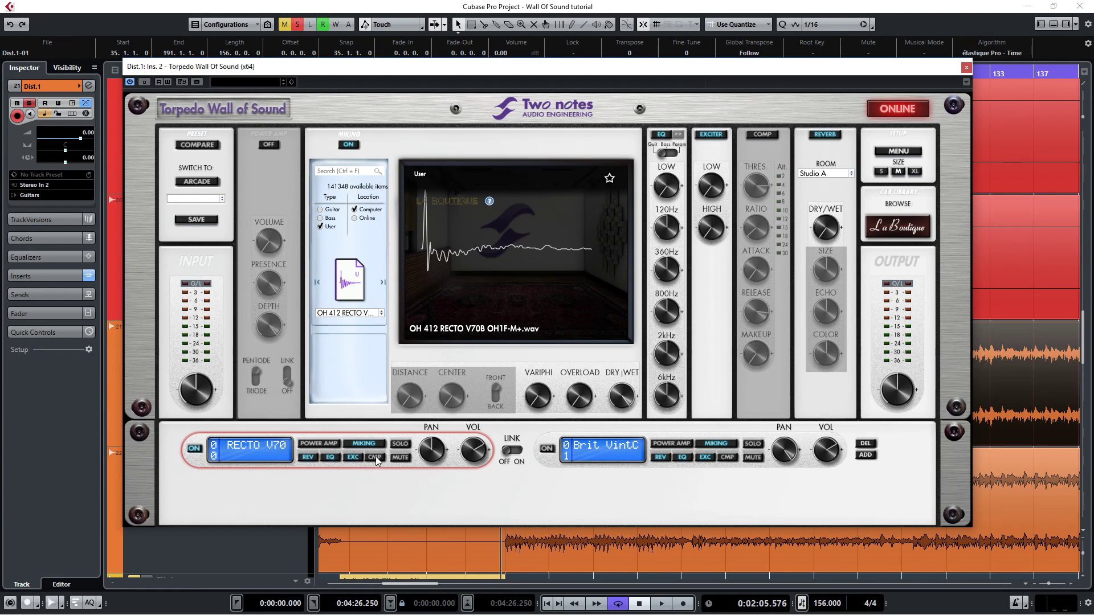
click(375, 456)
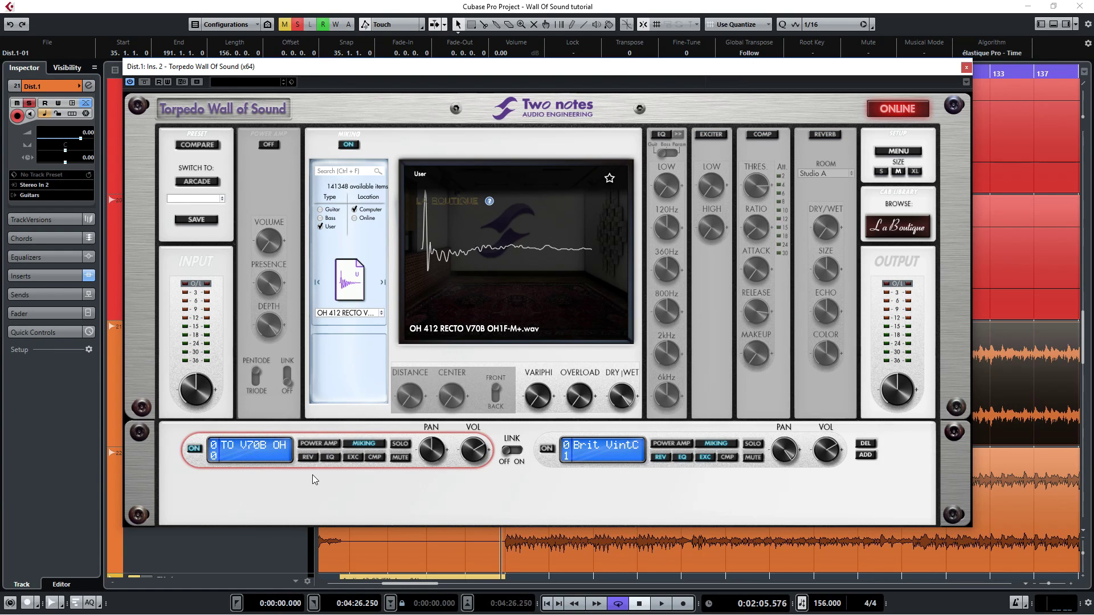
click(308, 459)
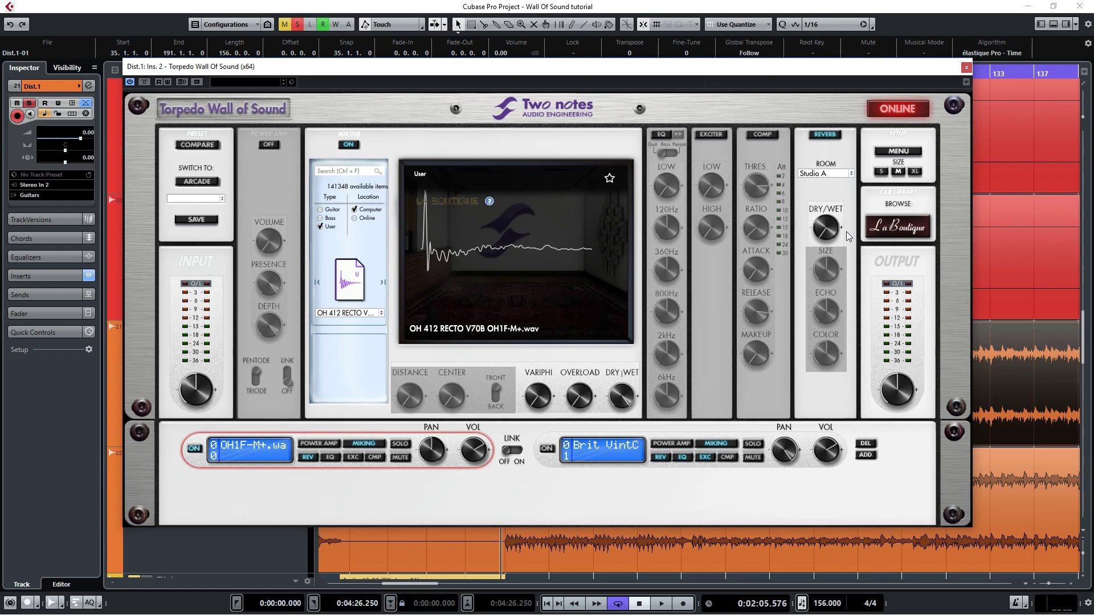
- During playback, raise the reverb DRY/WET mix to about 25% wet
key(space)
mouse_move(827, 235)
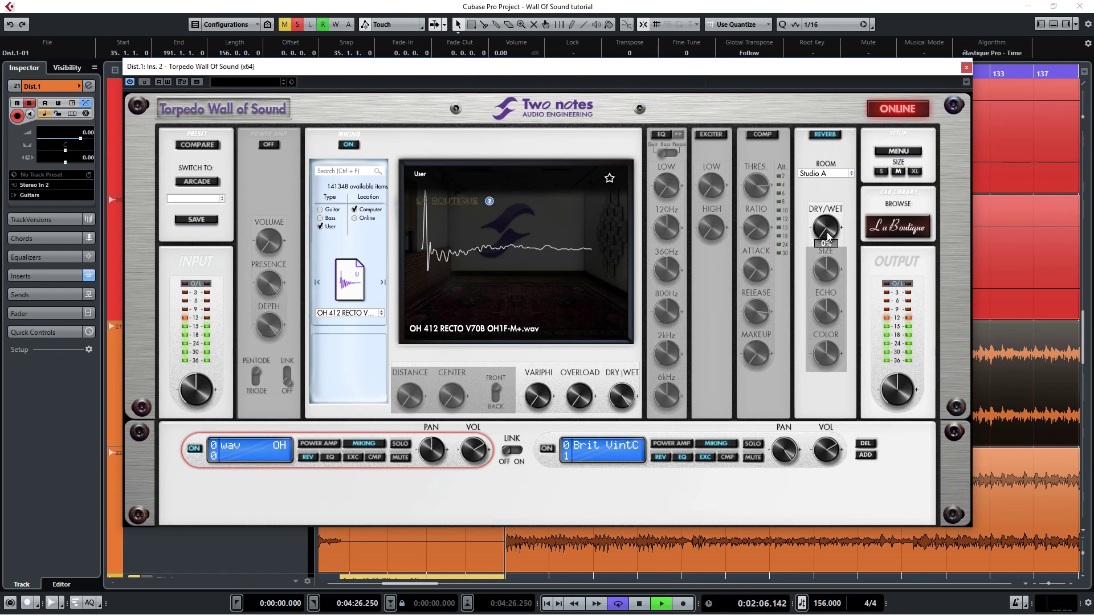
drag(827, 236, 816, 326)
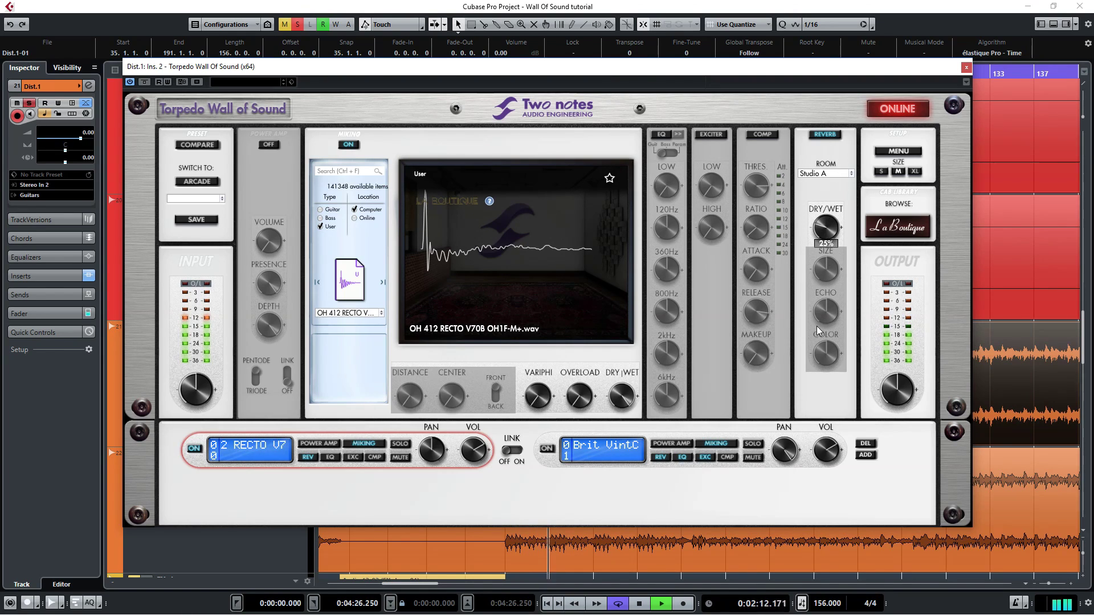
key(space)
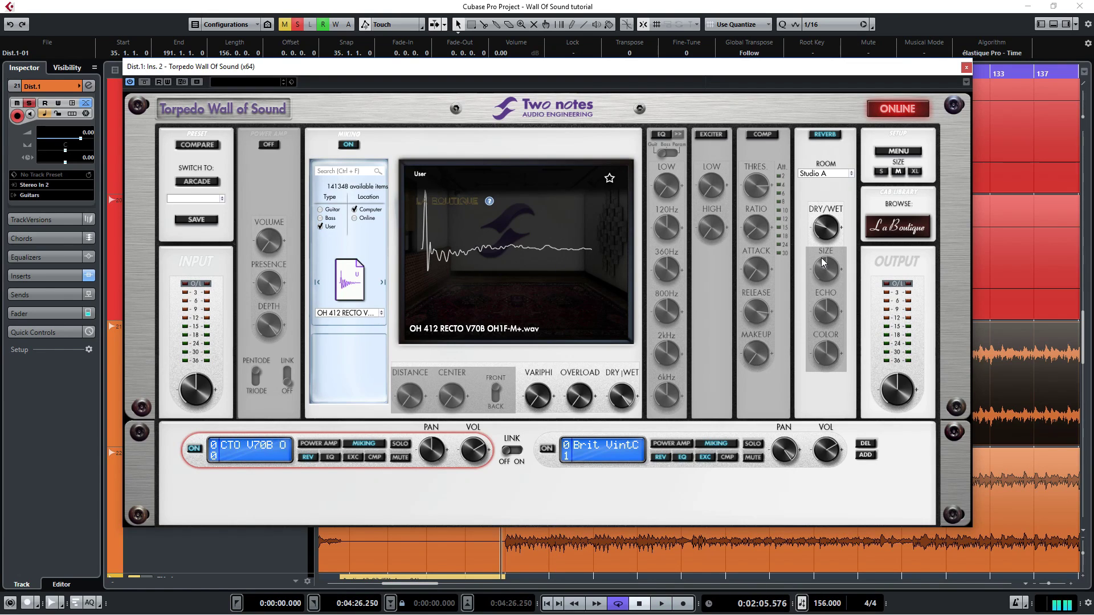